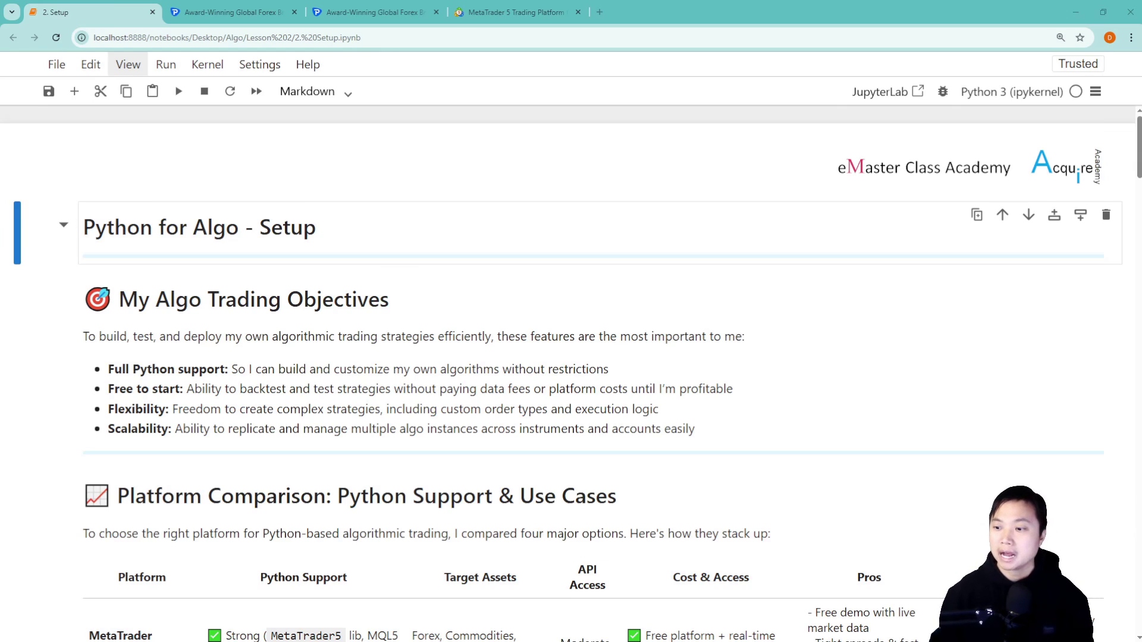
# Step: Highlight the 'Free to start' point in the comparison table, including its backtesting note
pyautogui.scroll(-1, 416, 297)
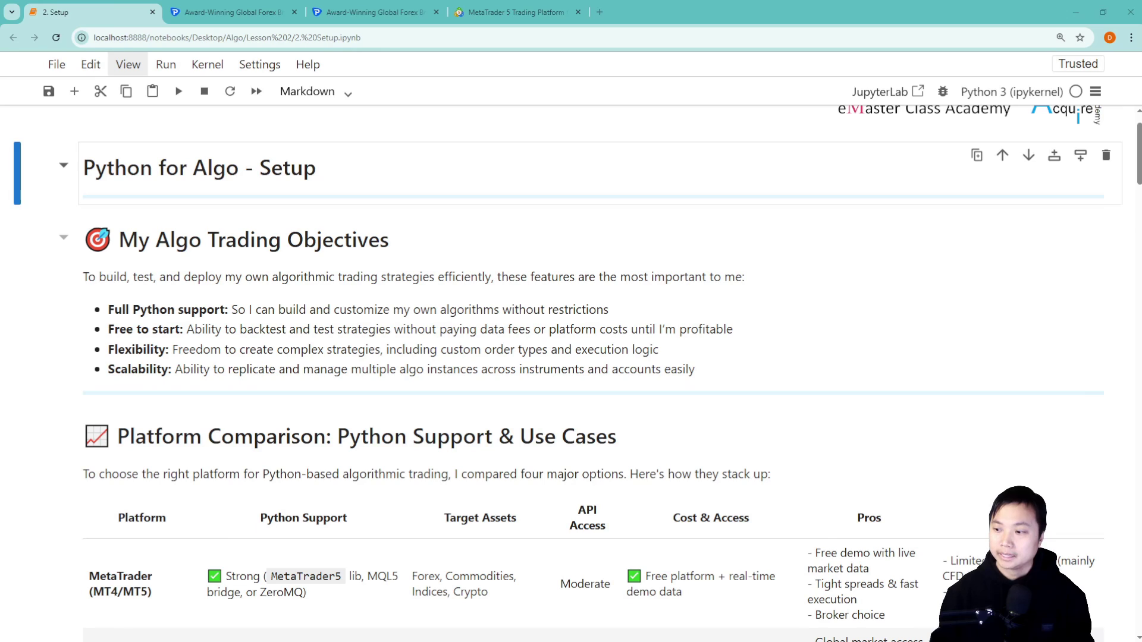
pyautogui.moveTo(733, 330); pyautogui.dragTo(302, 330)
pyautogui.click(122, 349)
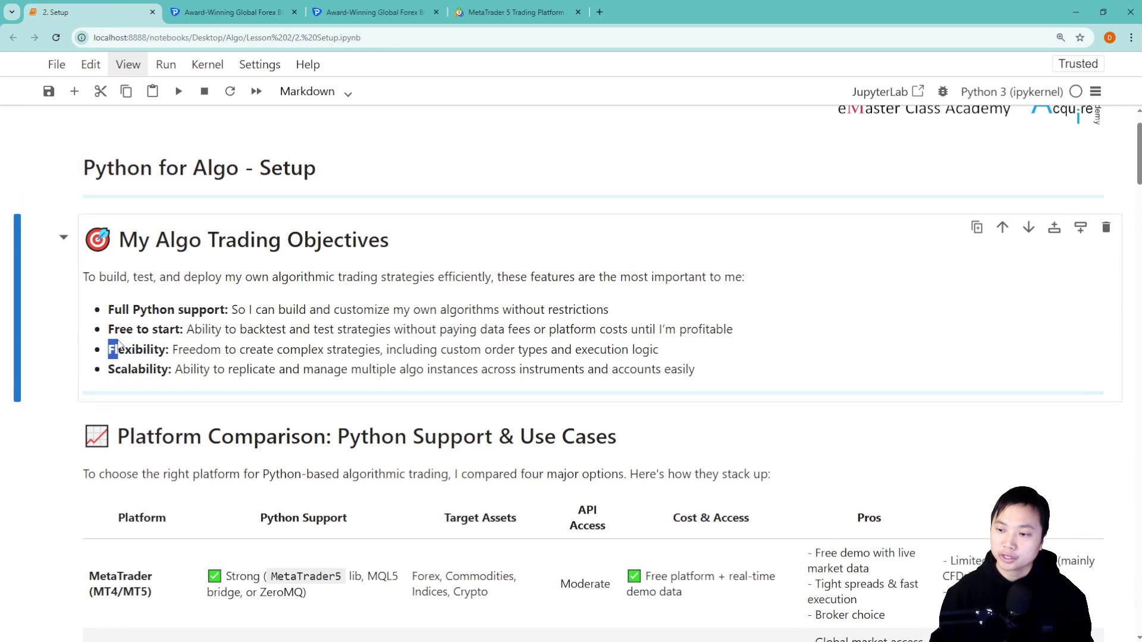
pyautogui.tripleClick(250, 332)
pyautogui.click(250, 331)
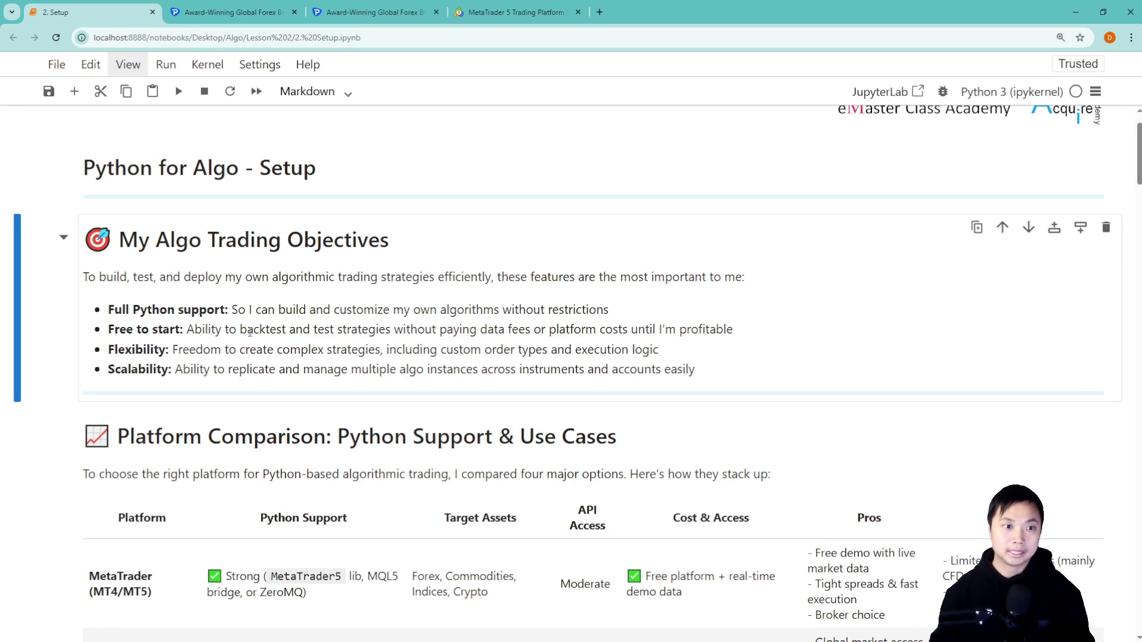
# Step: Scroll down until the TradingView row and the Platform Fit heading are visible
pyautogui.scroll(-2, 297, 349)
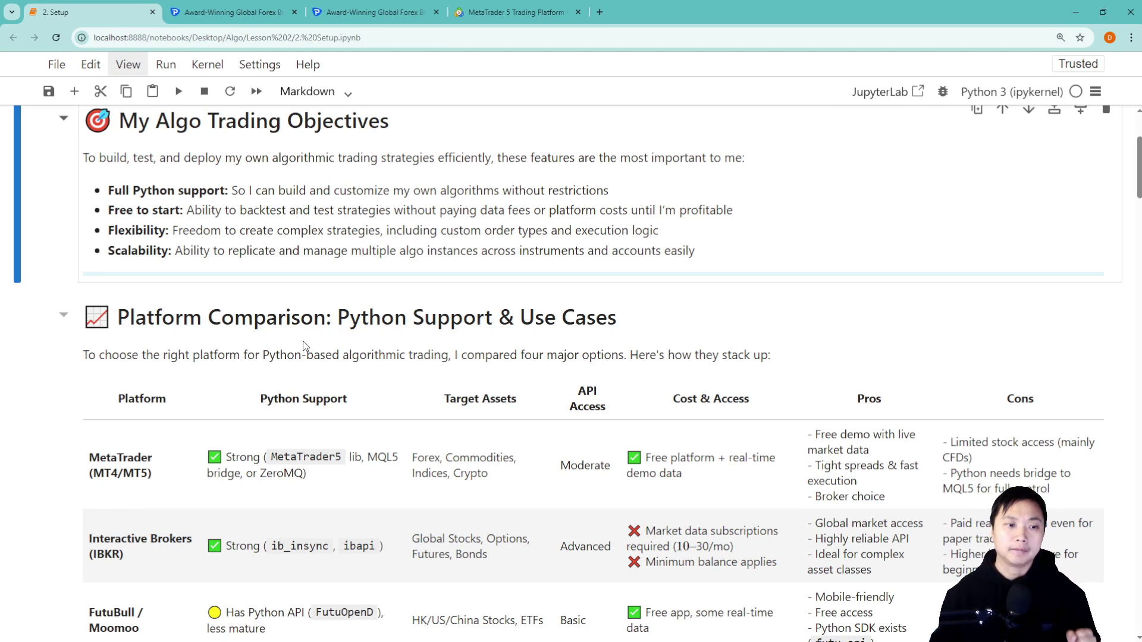
pyautogui.scroll(-2, 381, 389)
pyautogui.scroll(-1, 376, 329)
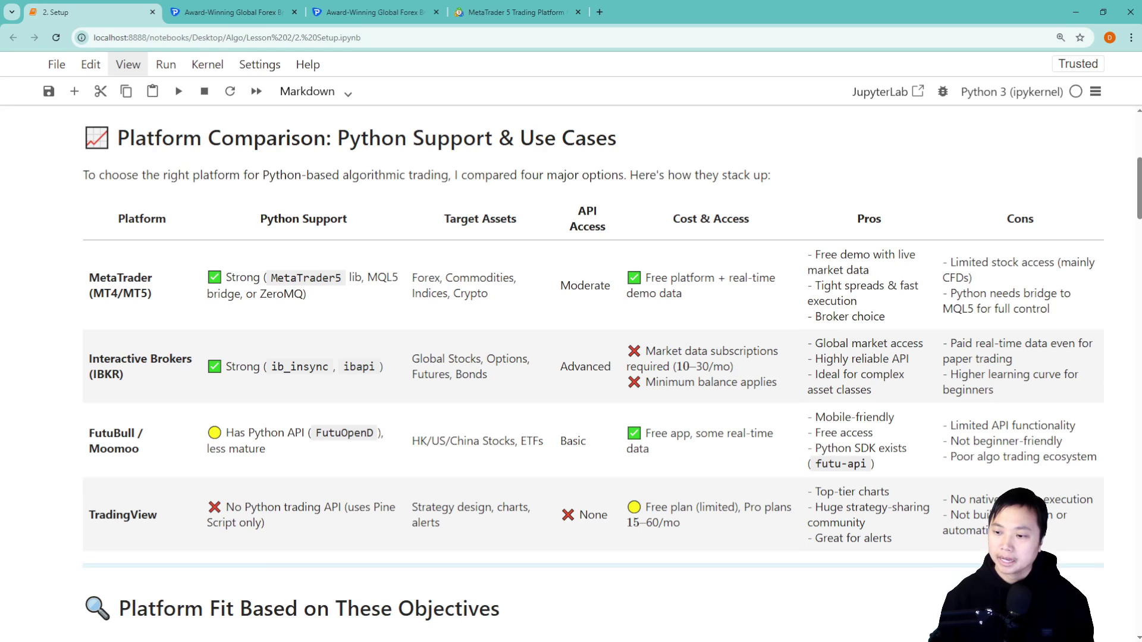
pyautogui.scroll(-2, 720, 254)
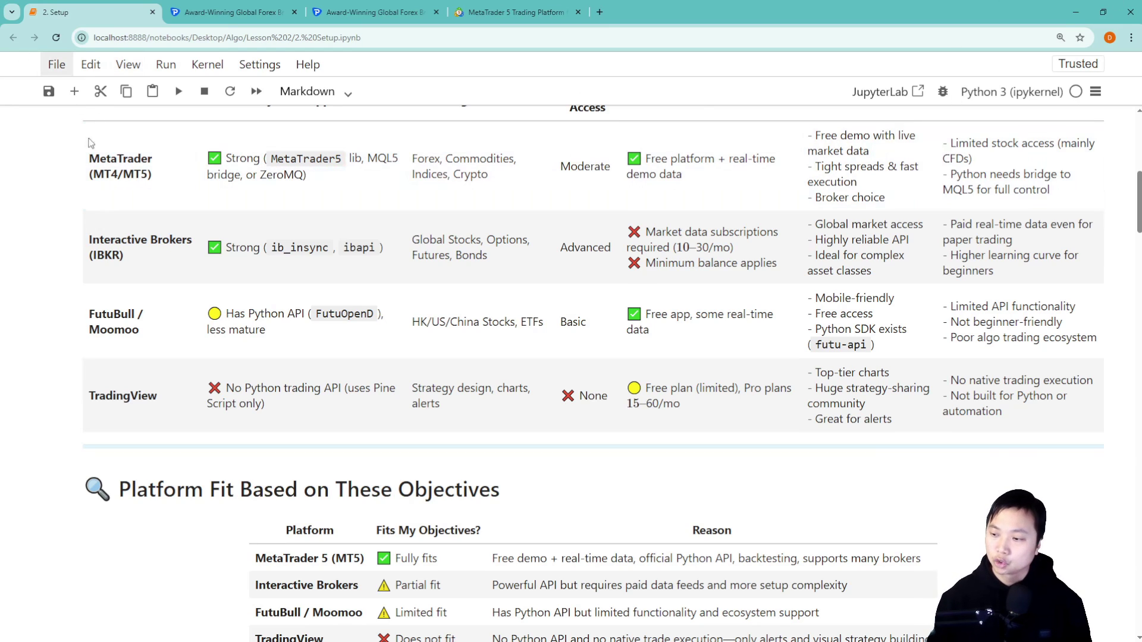
# Step: Scroll down to the Platform Fit table and the 'Why I Chose MetaTrader 5 (MT5)' reasons
pyautogui.scroll(-2, 347, 250)
pyautogui.scroll(-3, 348, 250)
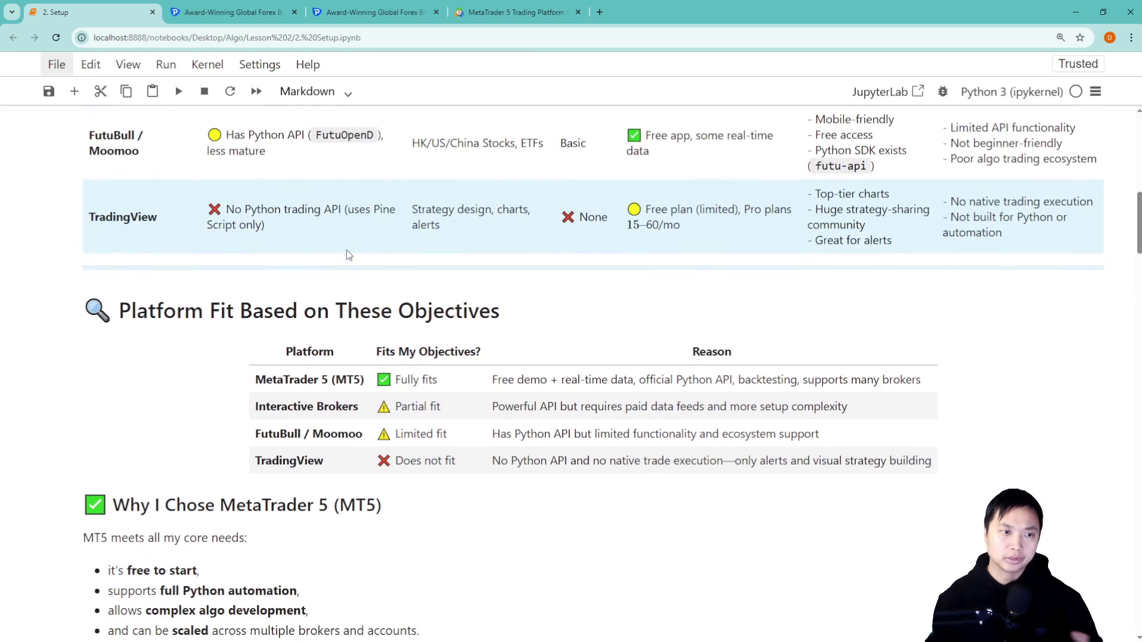
pyautogui.scroll(1, 347, 250)
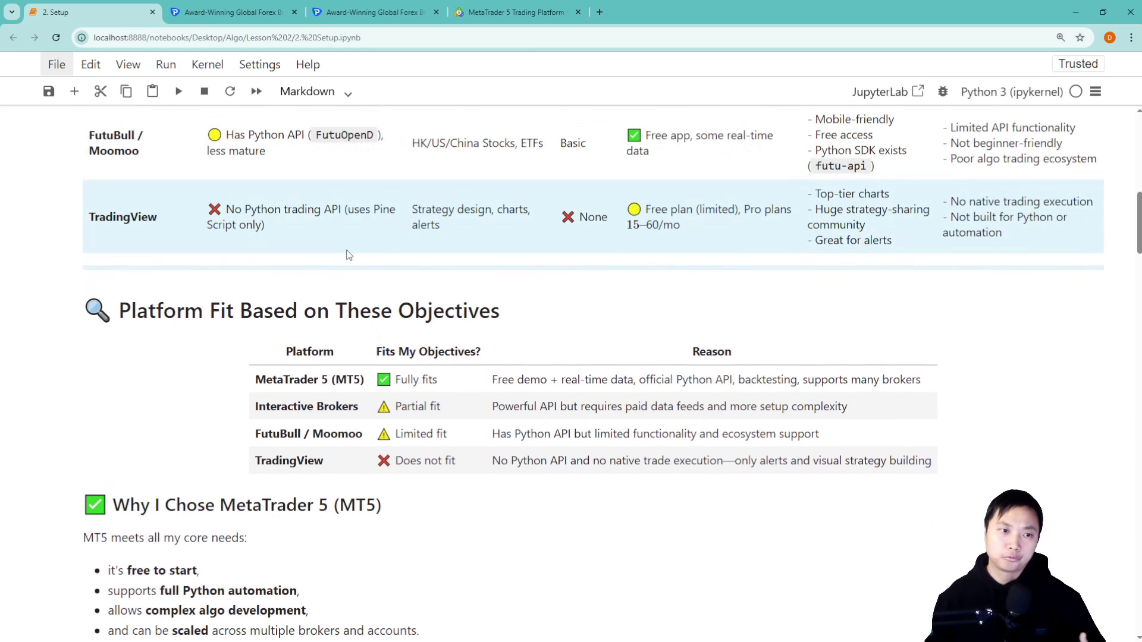
pyautogui.scroll(-3, 349, 255)
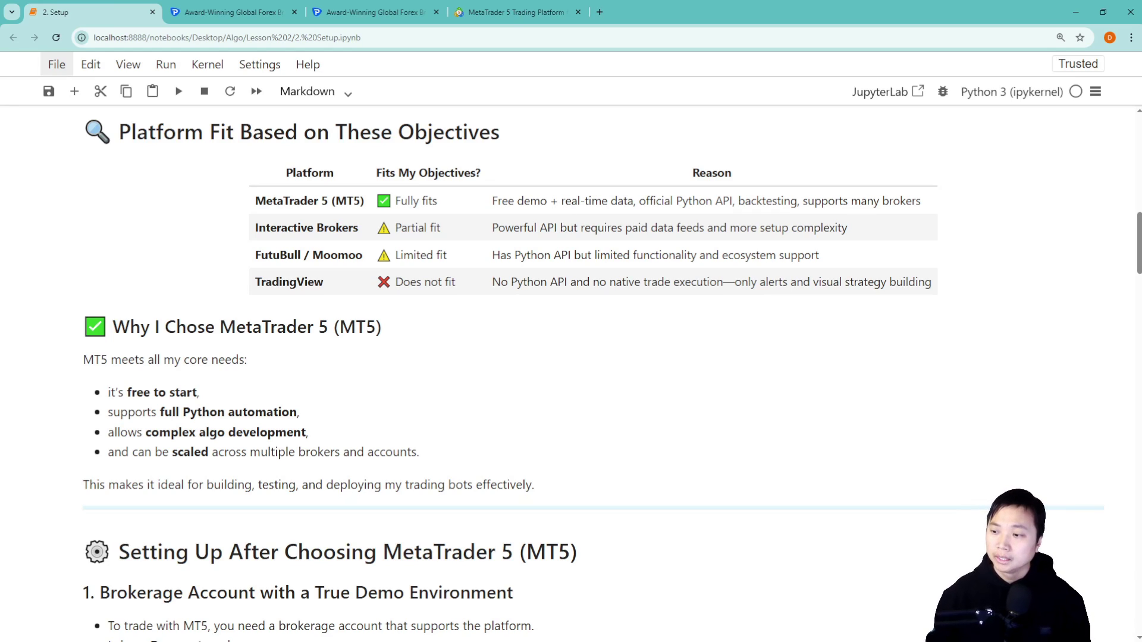
# Step: Scroll to 'Setting Up After Choosing MetaTrader 5' and its Pepperstone demo-account reasons
pyautogui.scroll(-1, 523, 288)
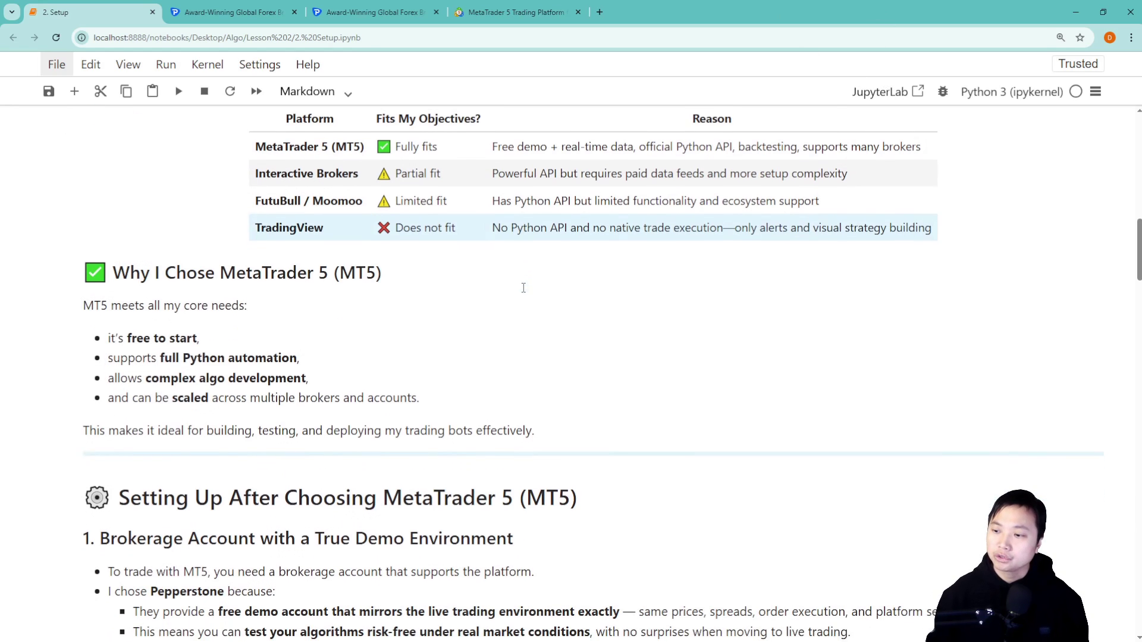
pyautogui.scroll(-1, 523, 291)
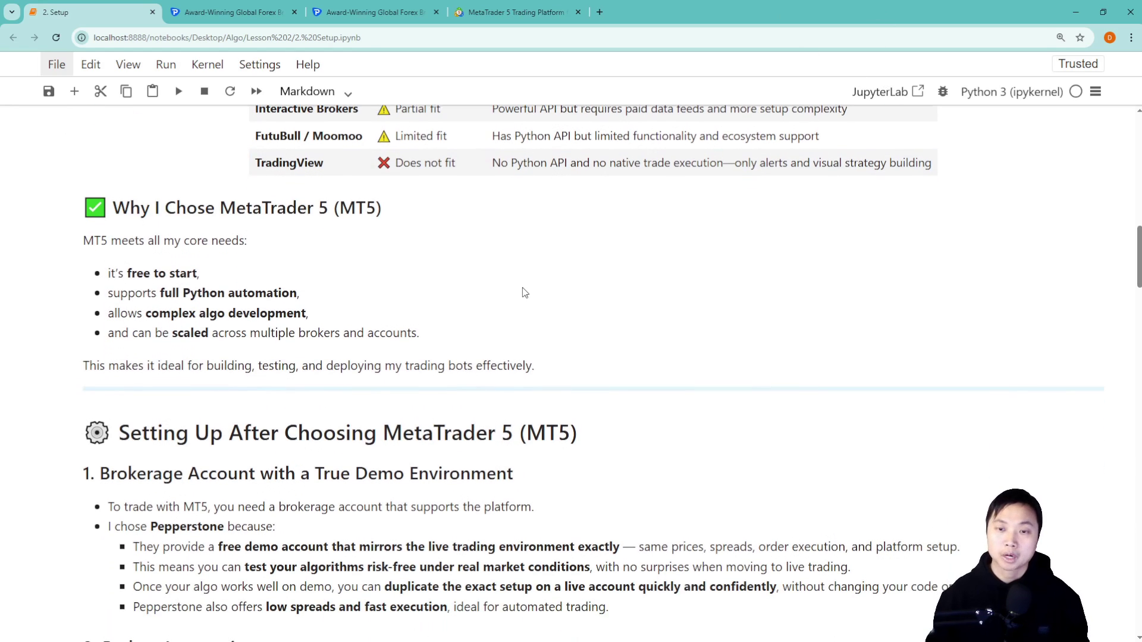
pyautogui.scroll(-1, 525, 292)
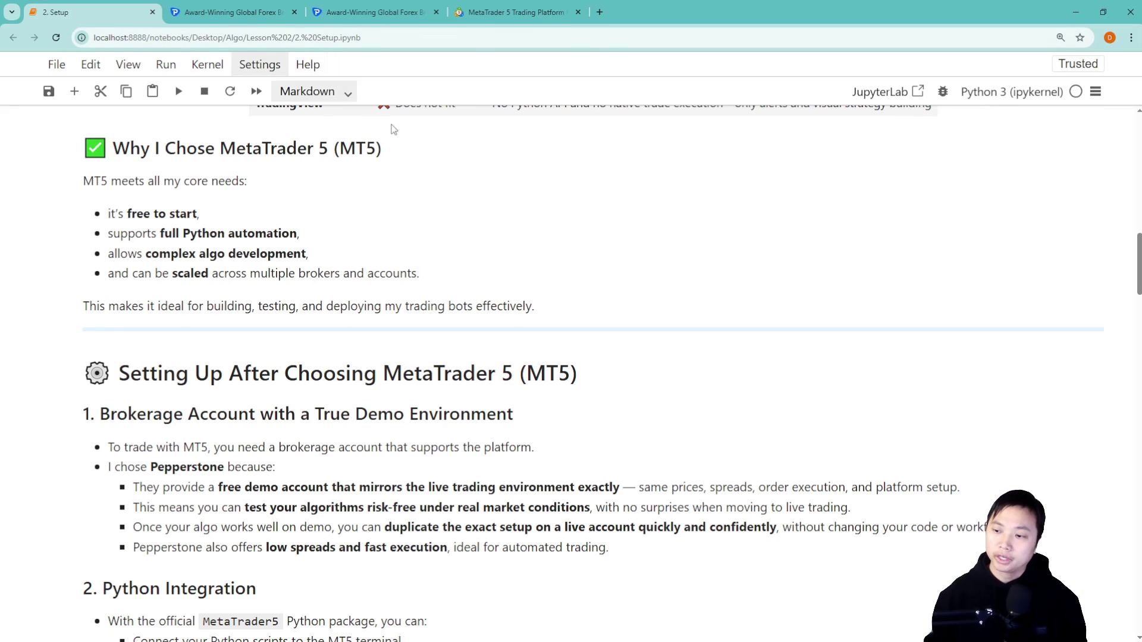
pyautogui.scroll(-1, 320, 258)
pyautogui.scroll(1, 319, 255)
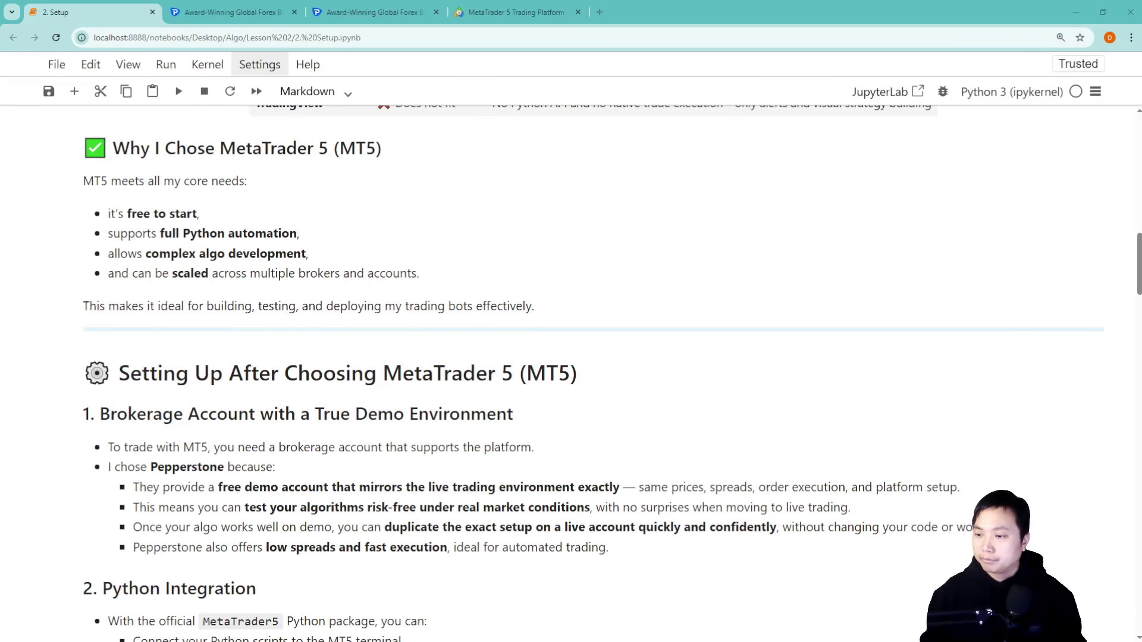
pyautogui.scroll(-4, 570, 368)
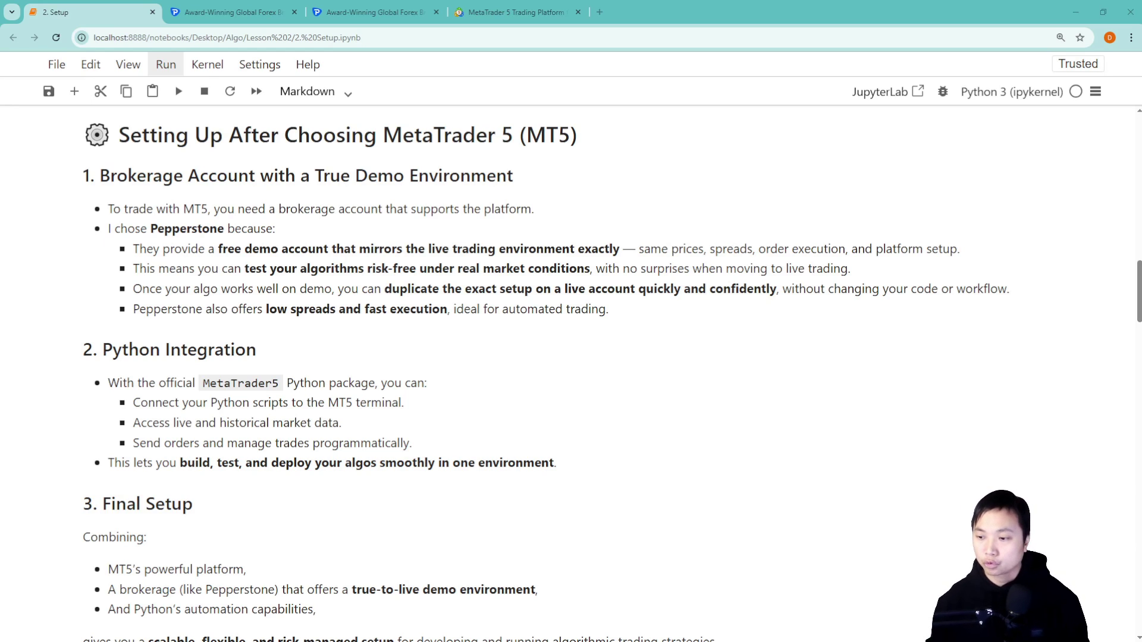
# Step: Scroll past '3. Final Setup' to the Pepperstone demo registration guide, Steps 1–6
pyautogui.scroll(-4, 593, 373)
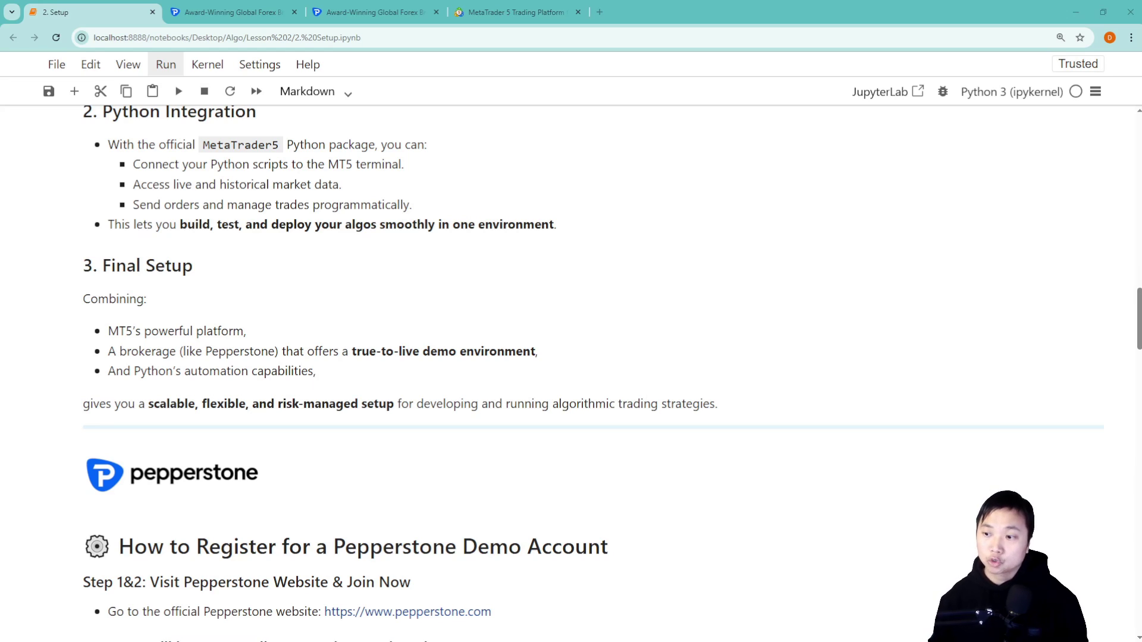
pyautogui.scroll(1, 612, 373)
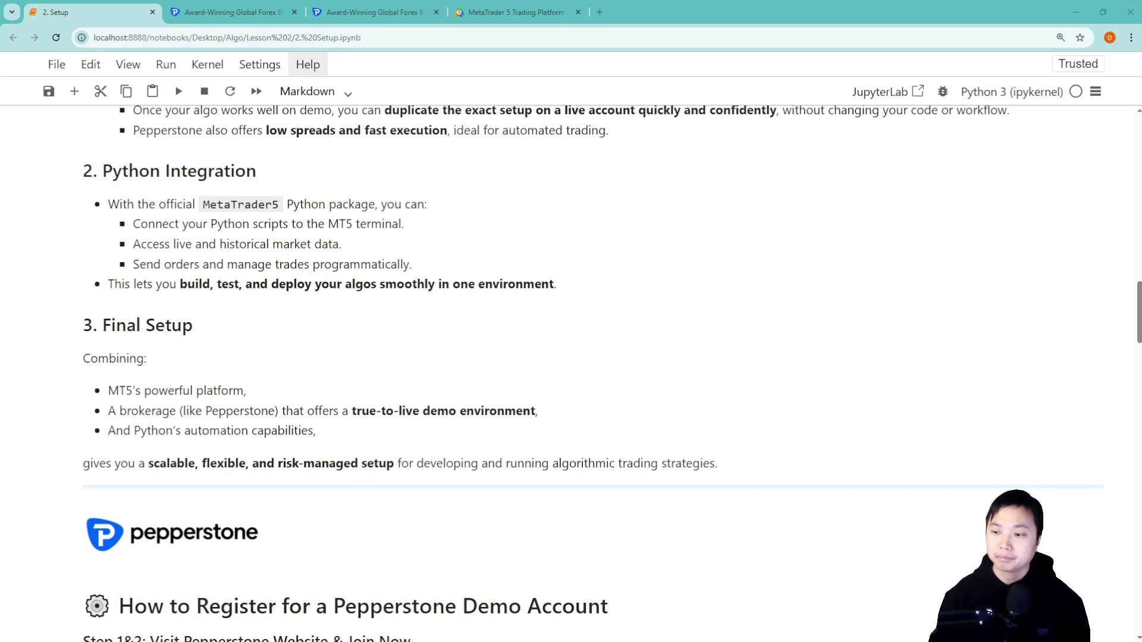
pyautogui.scroll(-3, 571, 375)
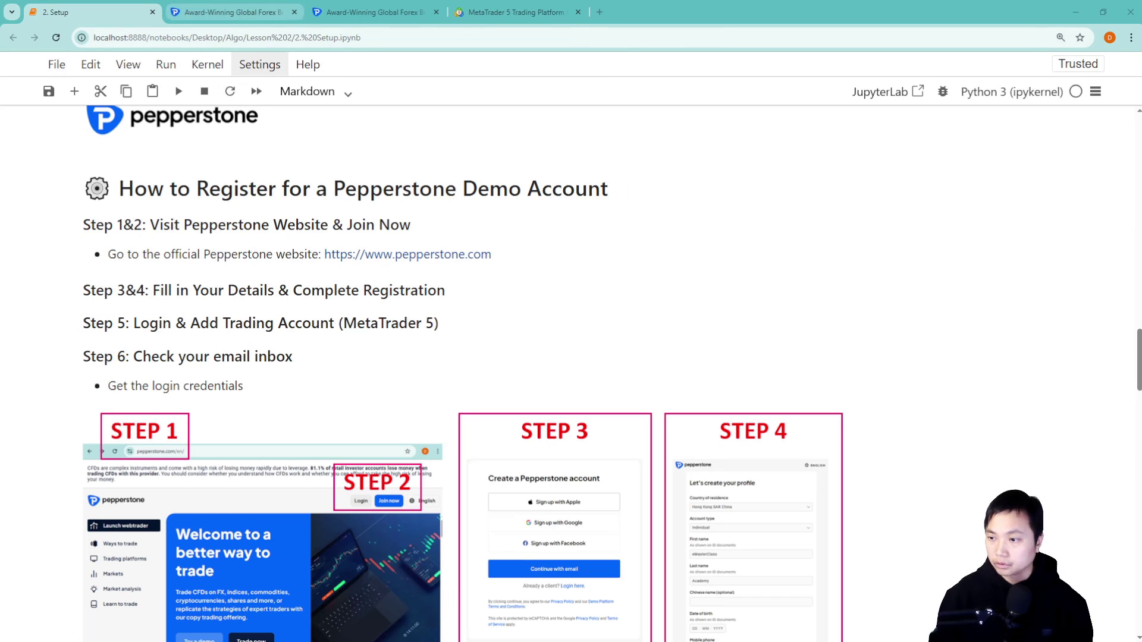
# Step: Show the Pepperstone homepage tab and its Join now sign-up button
pyautogui.click(237, 13)
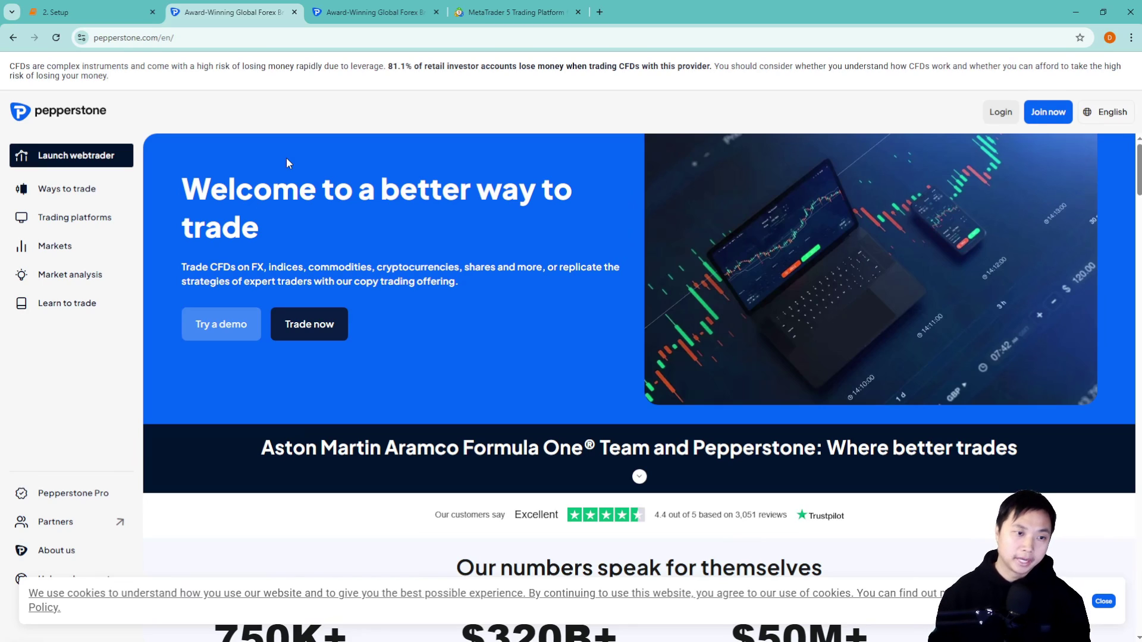
pyautogui.click(1047, 113)
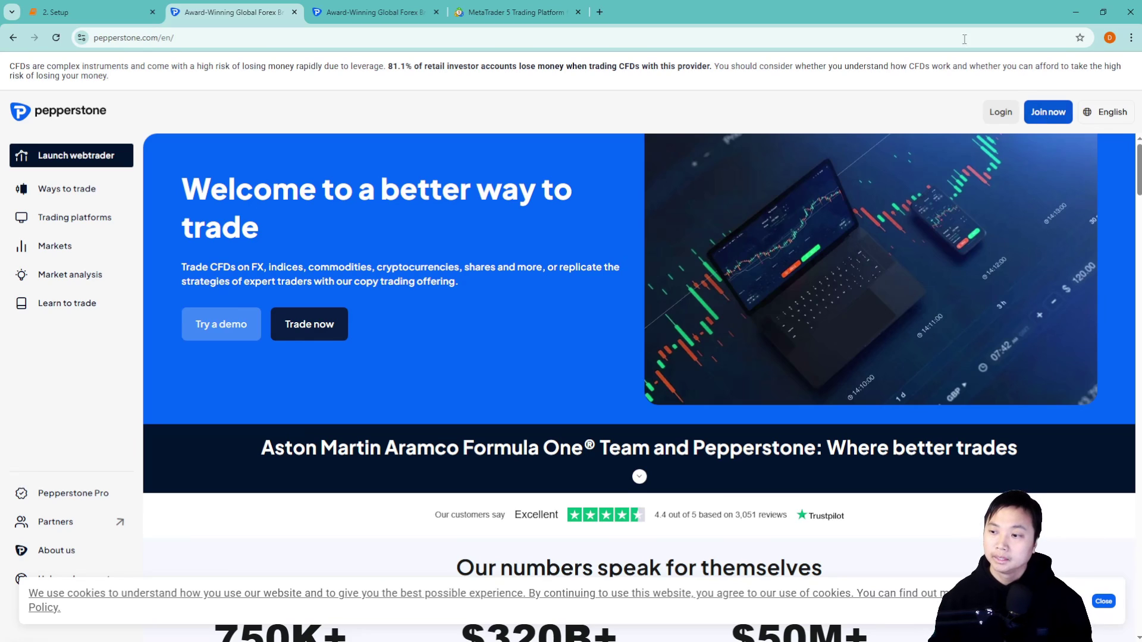
# Step: Log back in to Pepperstone and scroll to the Demo #1 MT5 trading account
pyautogui.click(387, 18)
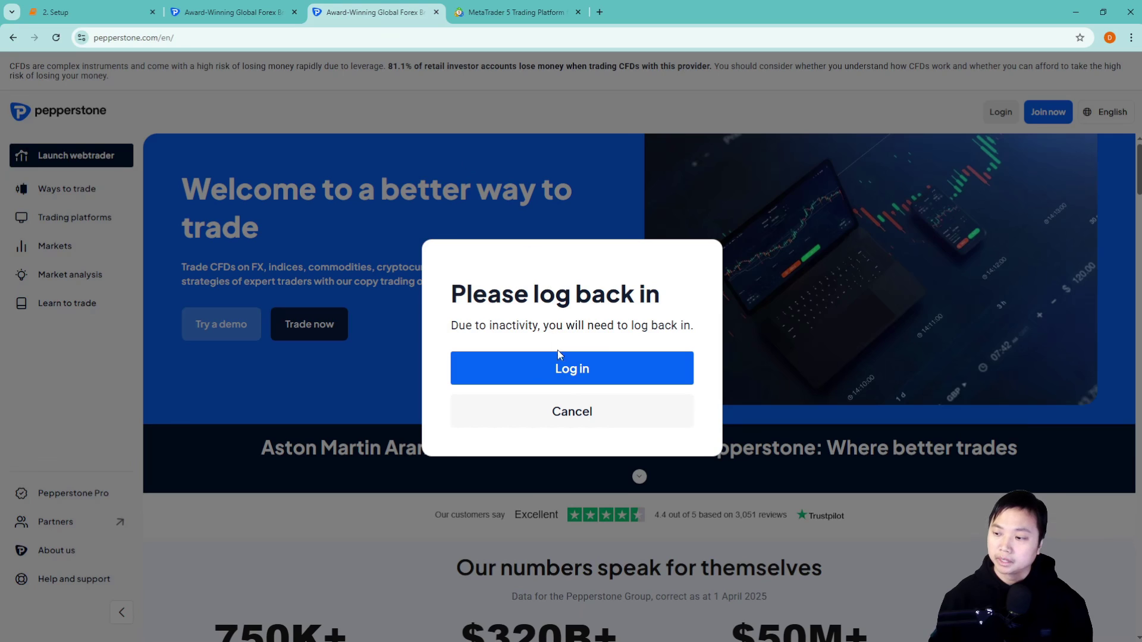
pyautogui.click(568, 370)
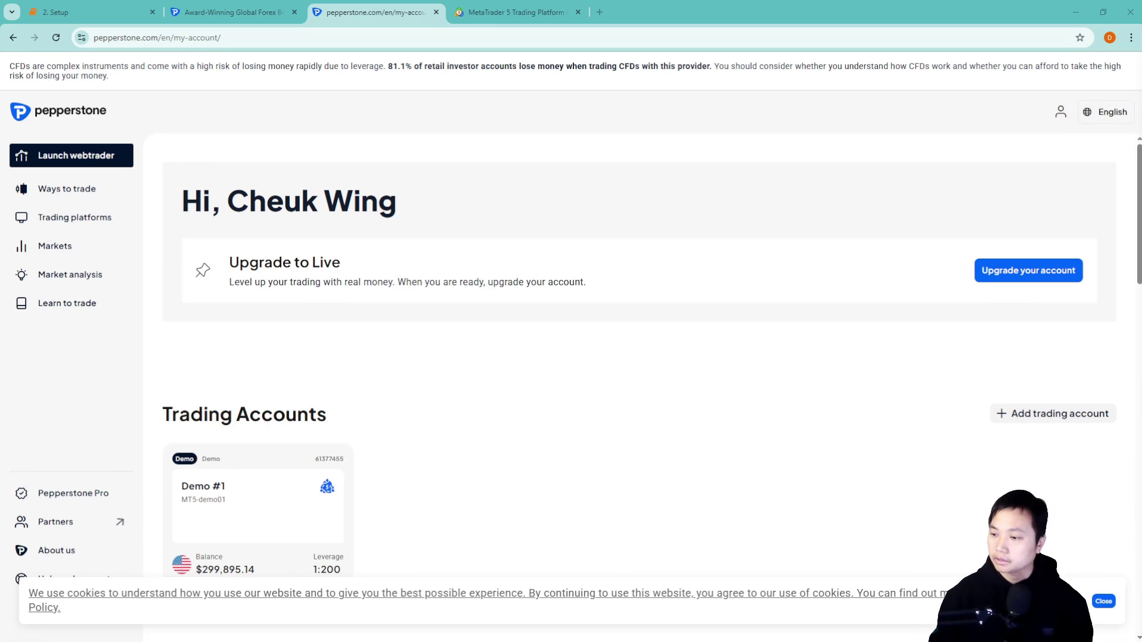
pyautogui.scroll(-2, 639, 356)
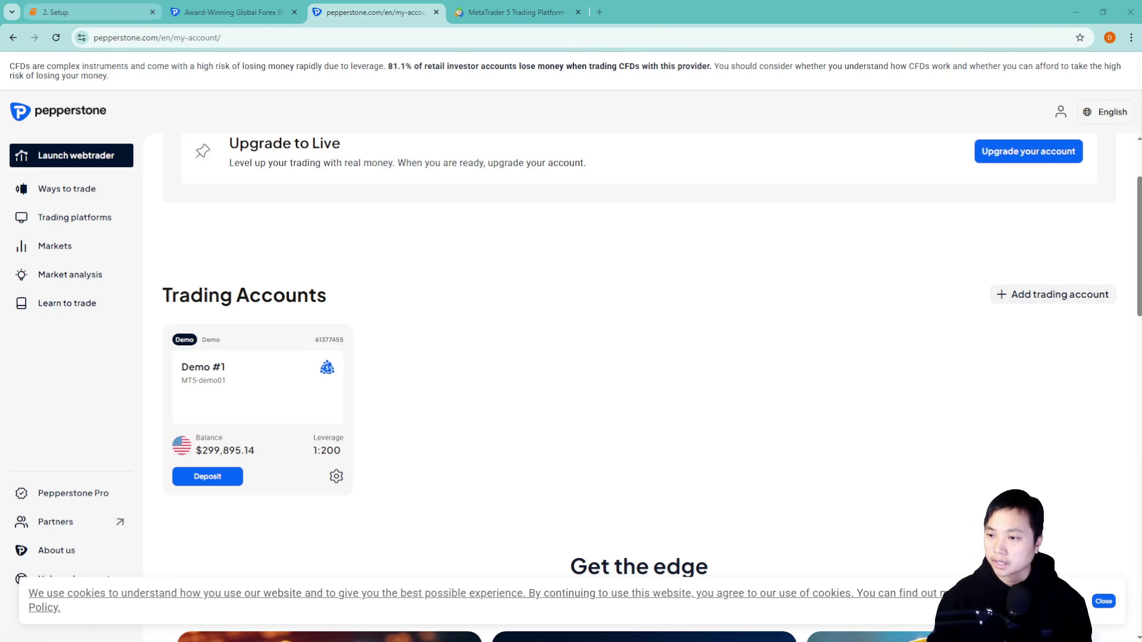
# Step: Return to the '2. Setup' notebook and scroll to the Step 5/6 images
pyautogui.click(89, 12)
pyautogui.scroll(-2, 419, 335)
pyautogui.scroll(-5, 419, 335)
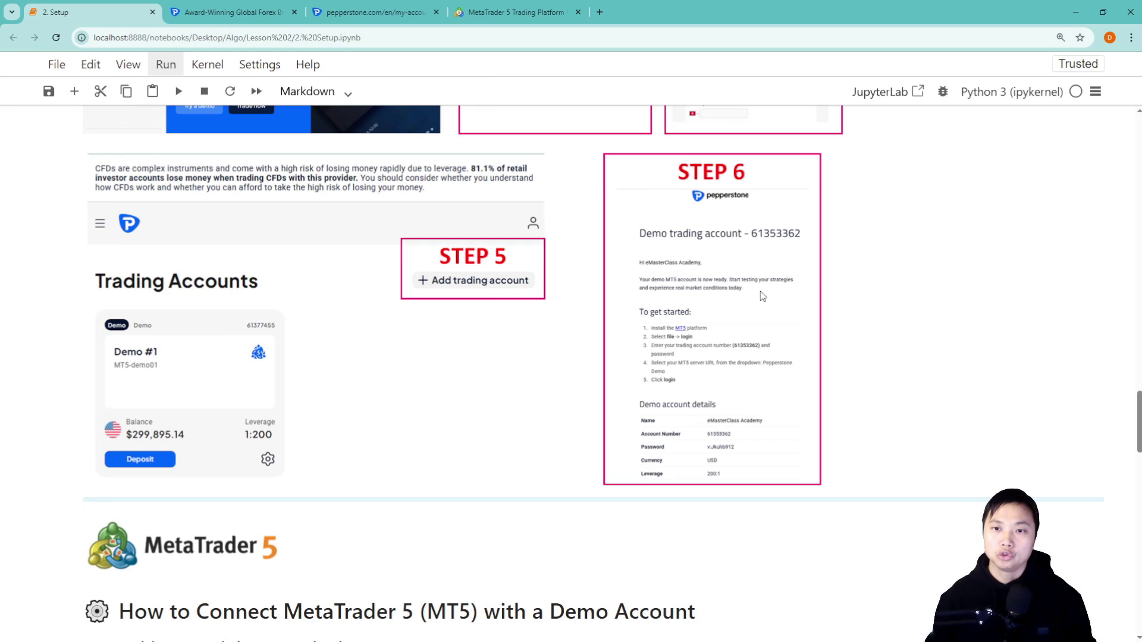
# Step: Scroll to 'How to Connect MetaTrader 5 (MT5) with a Demo Account' and its Steps 1–4
pyautogui.scroll(-8, 594, 339)
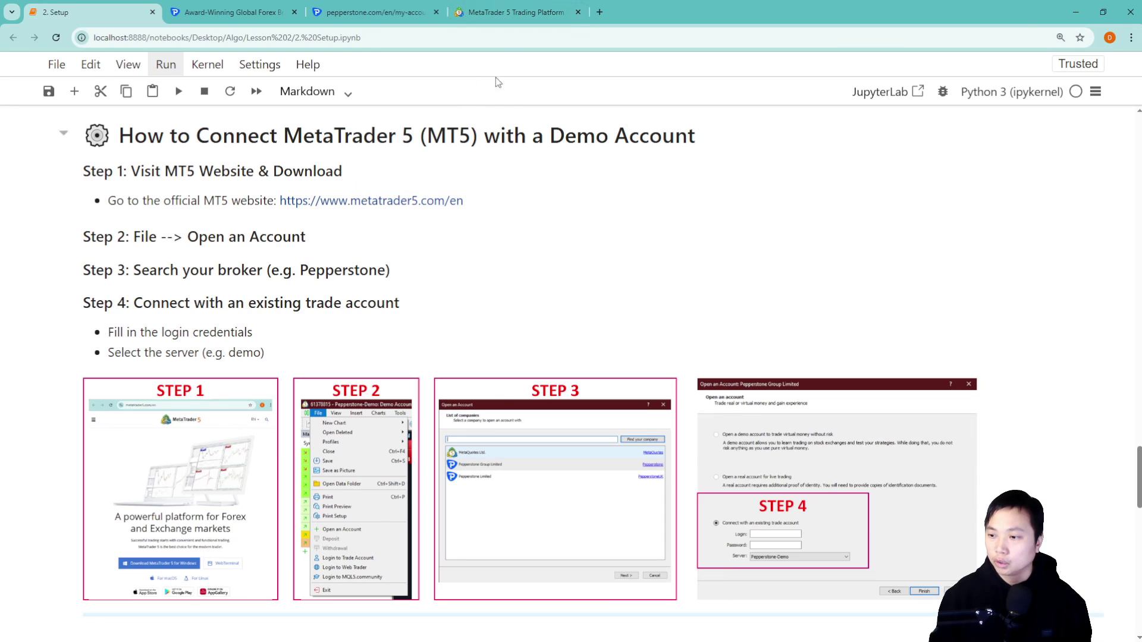
# Step: Switch to the MetaTrader 5 website tab in the browser
pyautogui.click(514, 13)
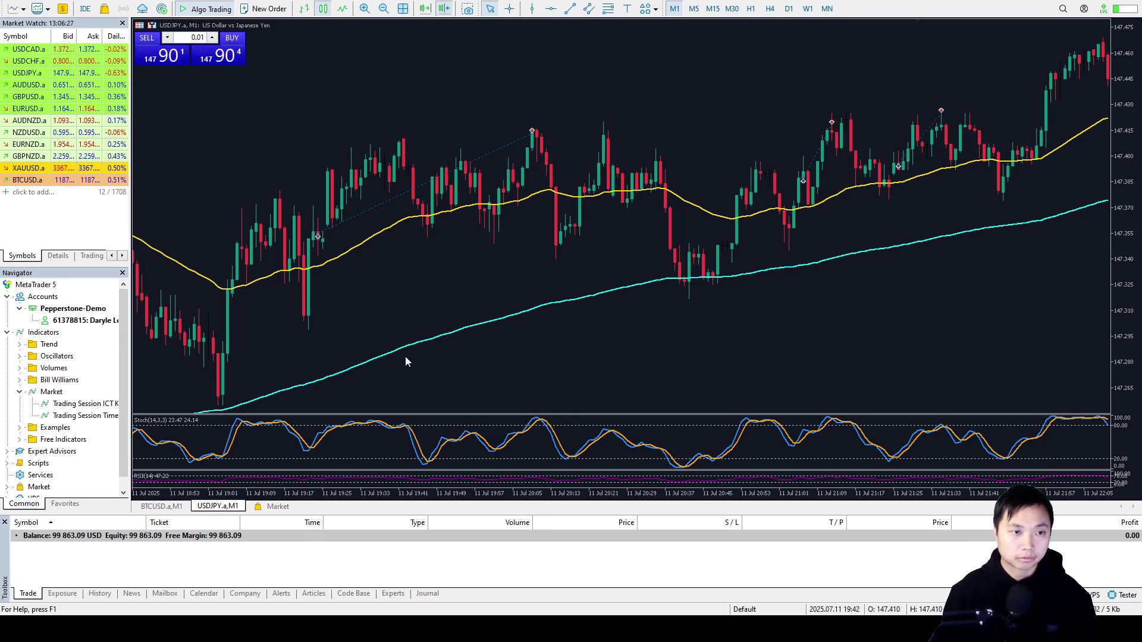
# Step: Show the Journal log and scroll back to the Pepperstone-Demo authorization and sync messages
pyautogui.scroll(-3, 405, 355)
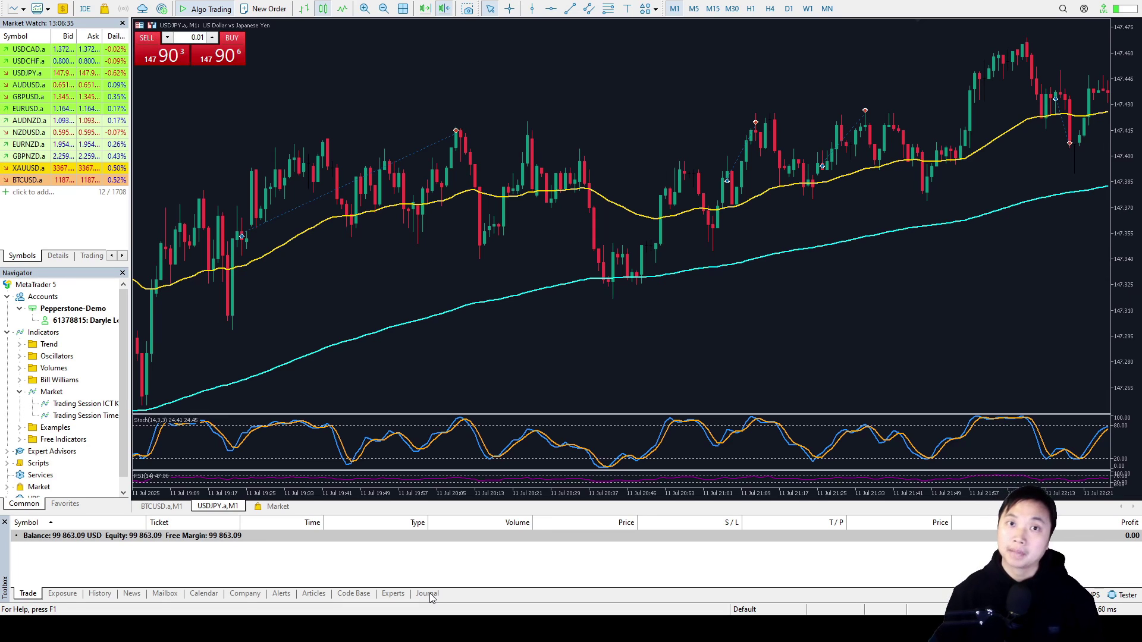
pyautogui.click(428, 593)
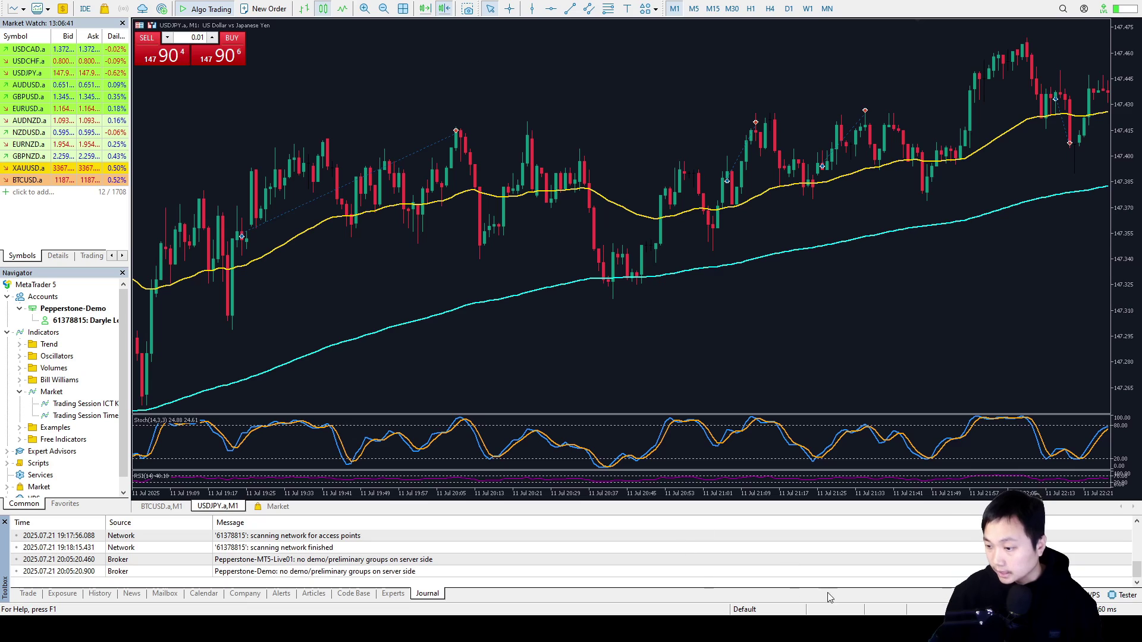
pyautogui.click(1136, 524)
pyautogui.click(1136, 524)
pyautogui.click(1137, 523)
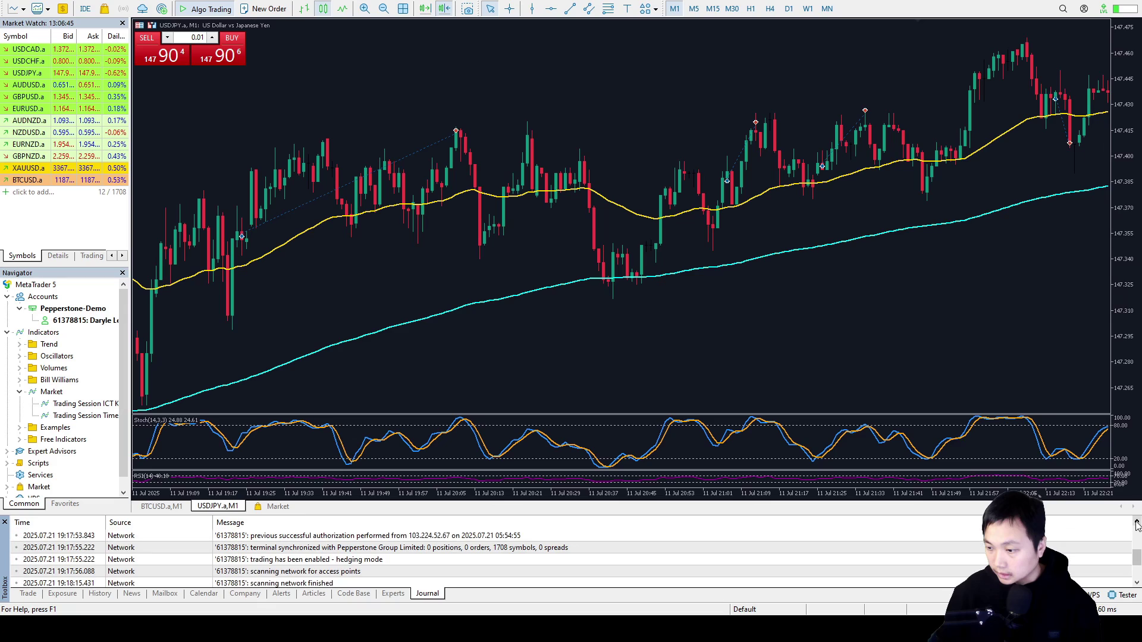
pyautogui.click(1136, 523)
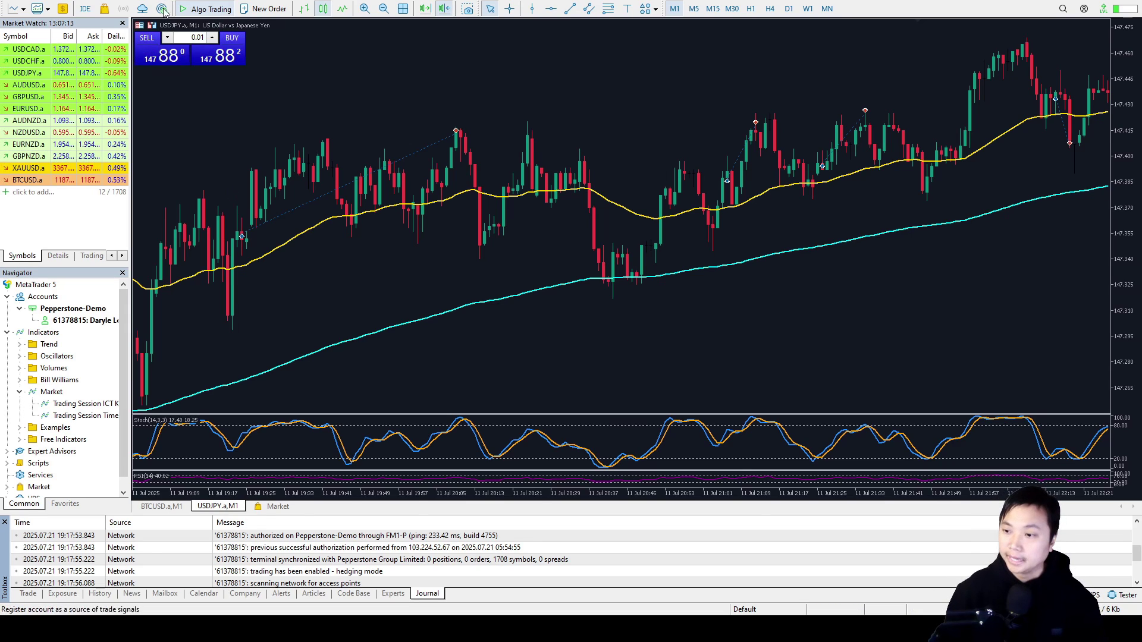
# Step: Toggle automated trading off and on, then scroll to the MT5 login cell and 118614.89 BTCUSD bid
pyautogui.click(207, 11)
pyautogui.click(205, 12)
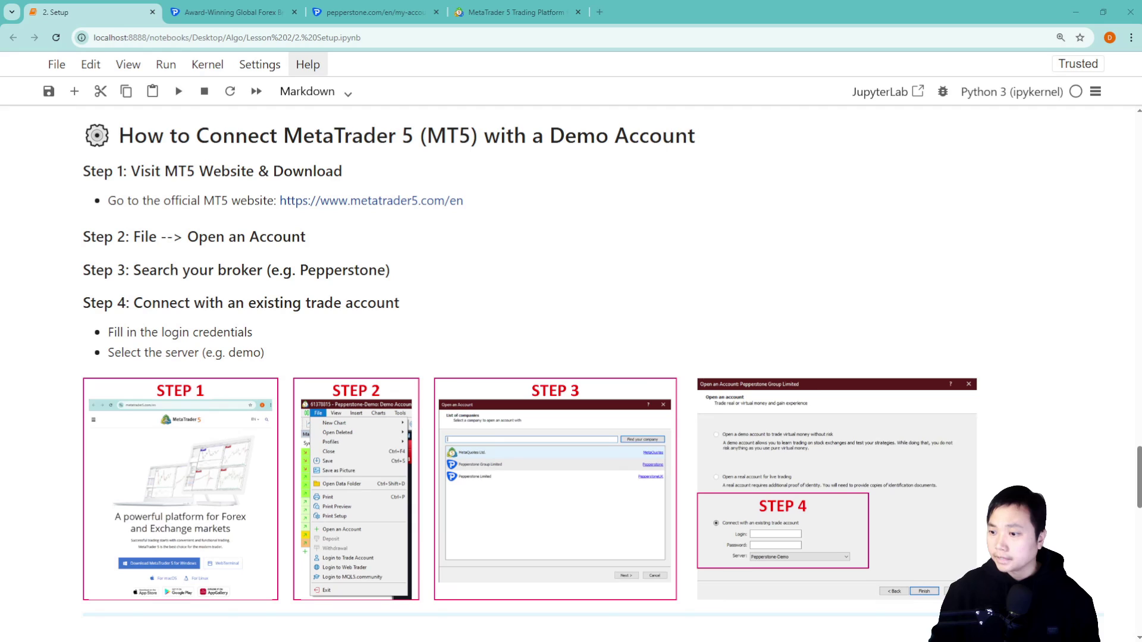
pyautogui.scroll(-7, 315, 236)
pyautogui.scroll(-12, 571, 357)
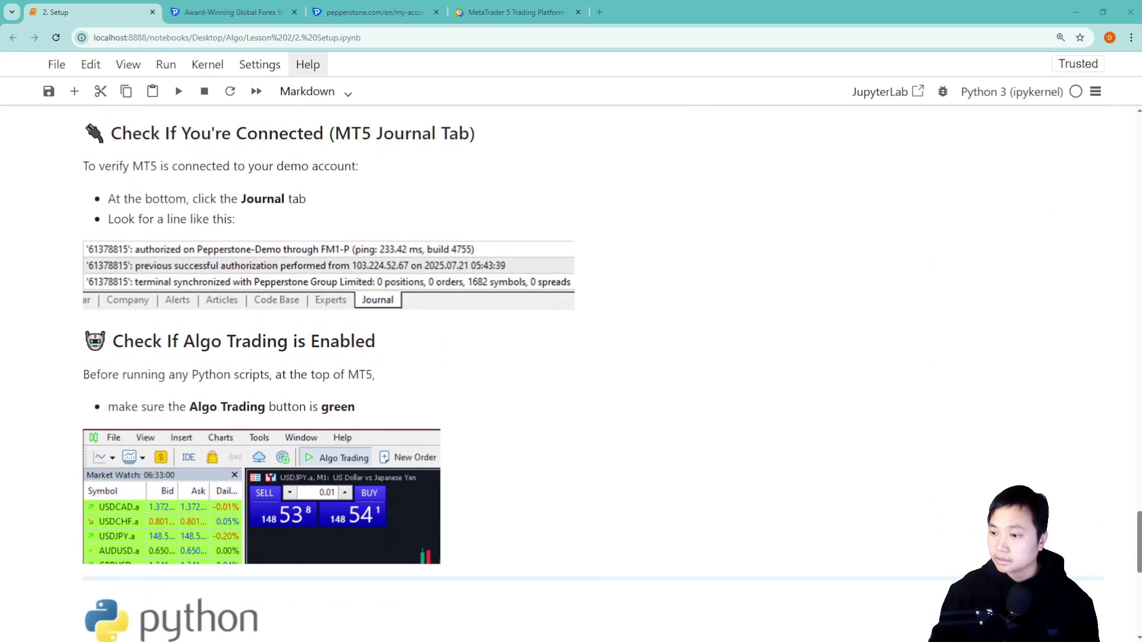
pyautogui.scroll(1, 568, 329)
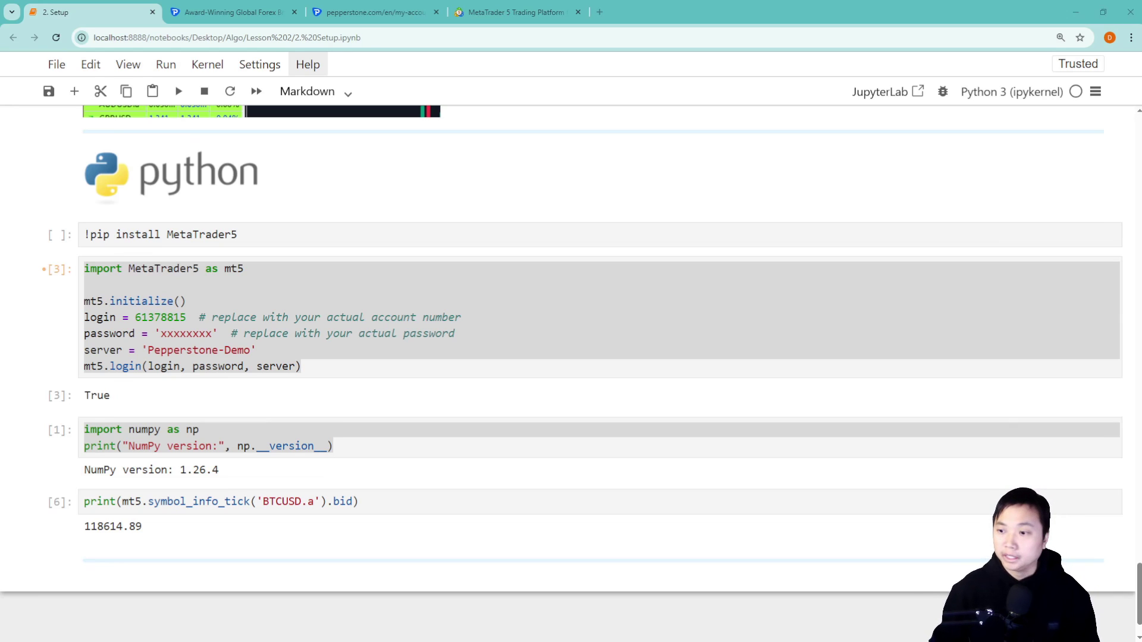
pyautogui.click(298, 235)
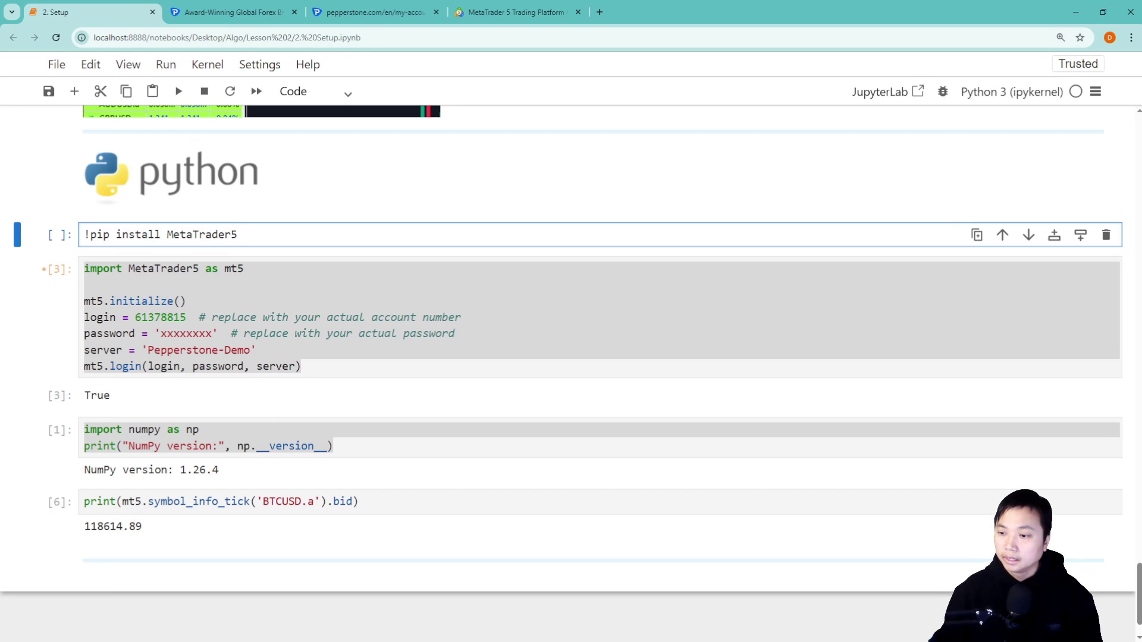
pyautogui.click(398, 273)
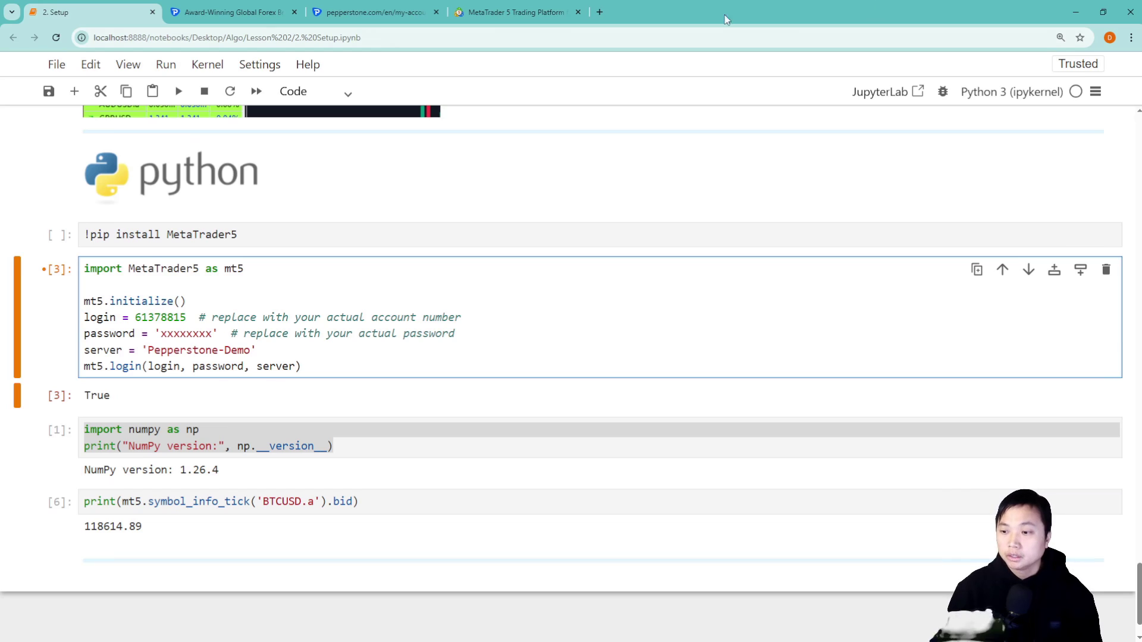
pyautogui.moveTo(187, 300); pyautogui.dragTo(84, 301)
pyautogui.click(244, 284)
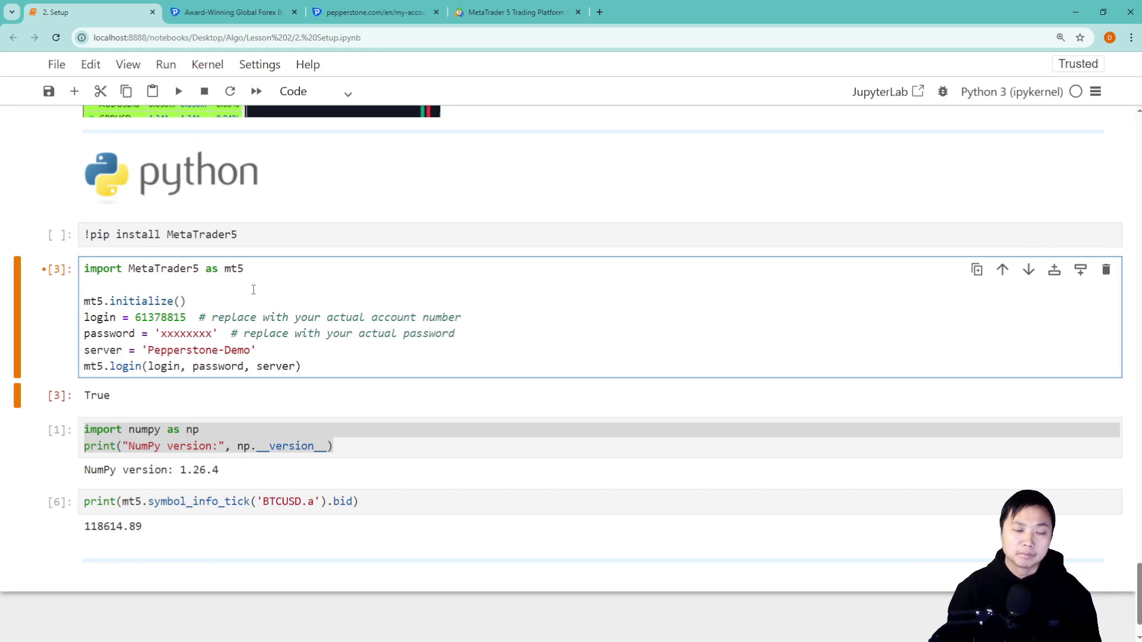
pyautogui.moveTo(470, 335); pyautogui.dragTo(83, 317)
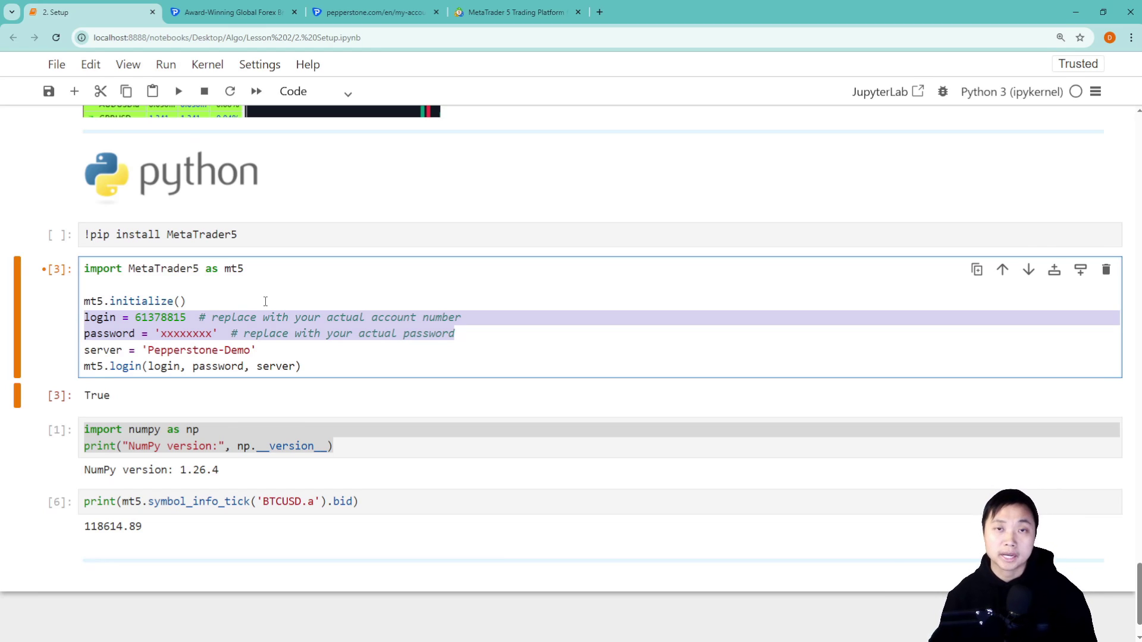
pyautogui.moveTo(269, 366); pyautogui.dragTo(84, 355)
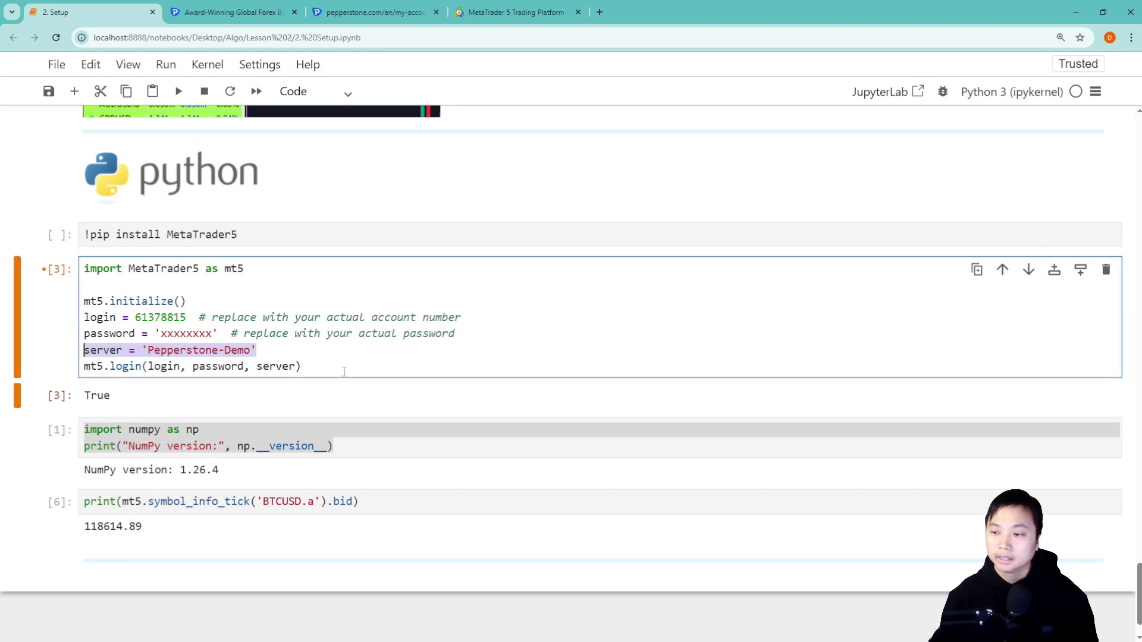
pyautogui.moveTo(345, 367); pyautogui.dragTo(82, 368)
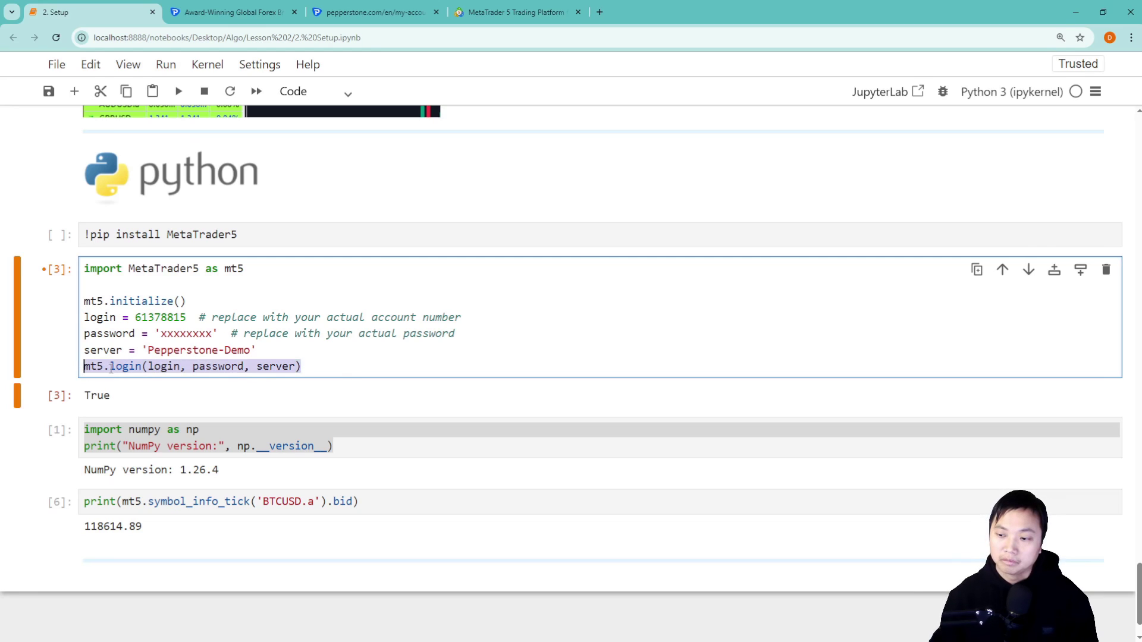
pyautogui.click(271, 350)
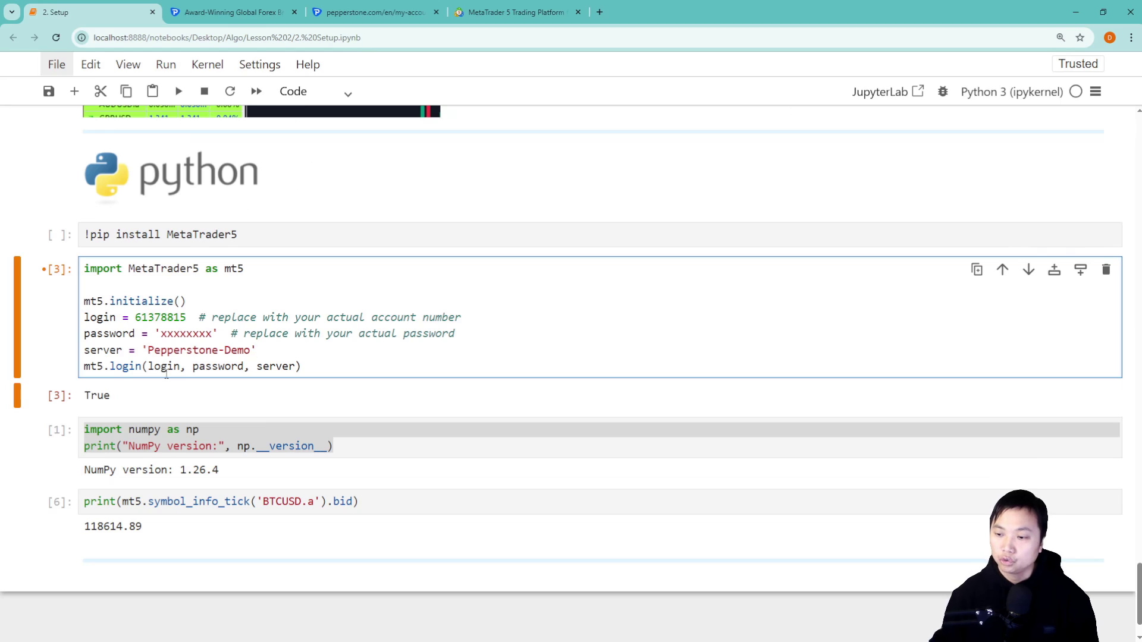
pyautogui.moveTo(132, 395); pyautogui.dragTo(92, 393)
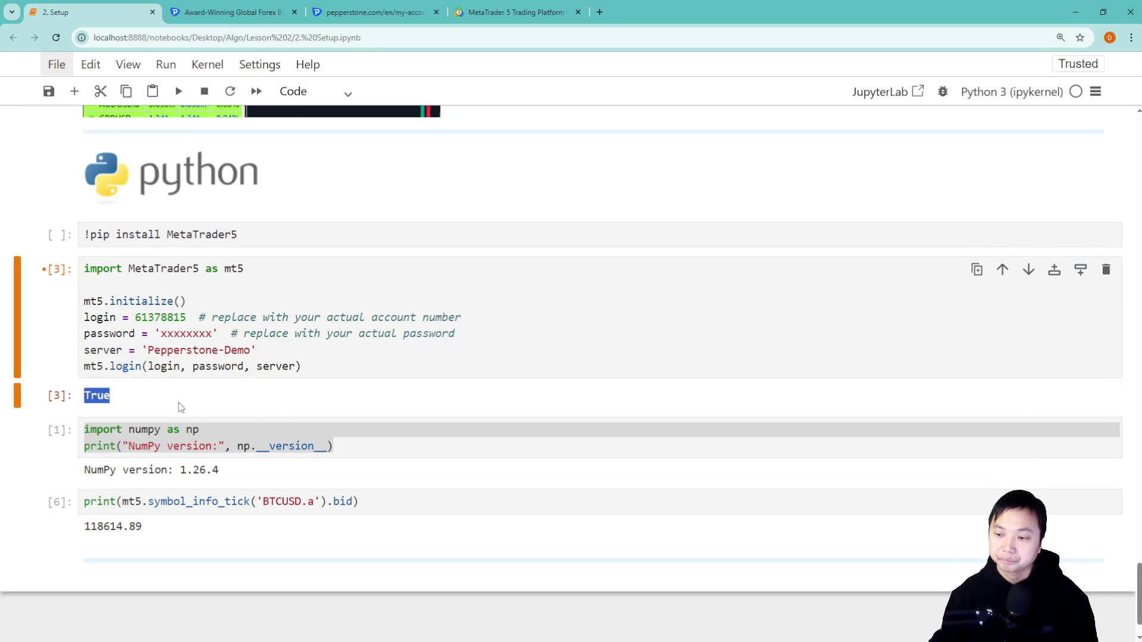
pyautogui.click(371, 451)
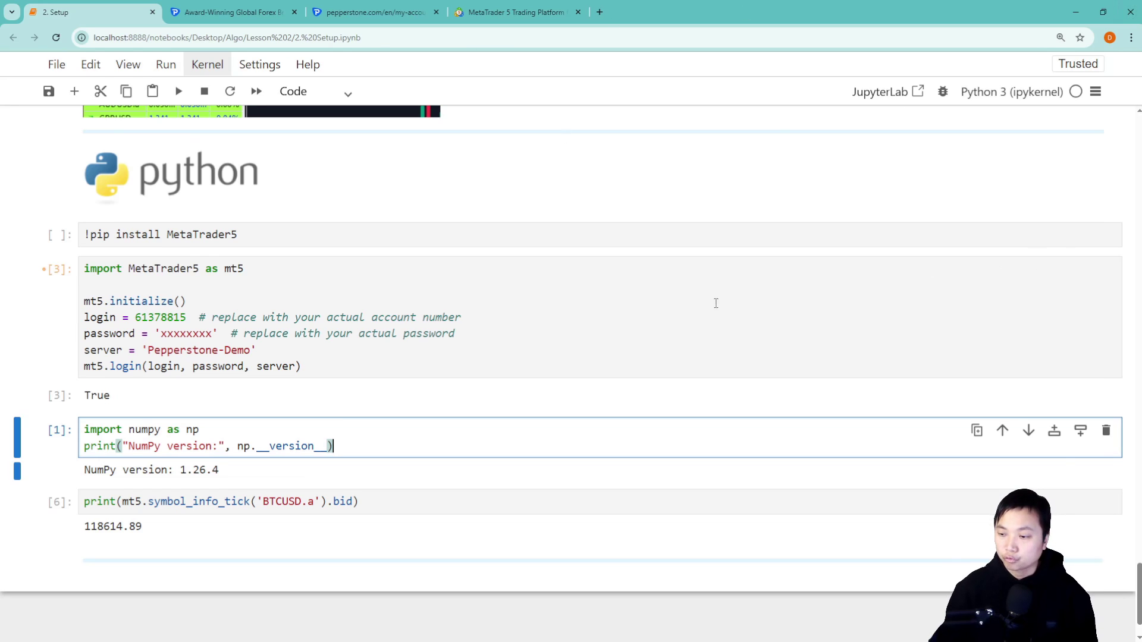
pyautogui.scroll(-1, 282, 468)
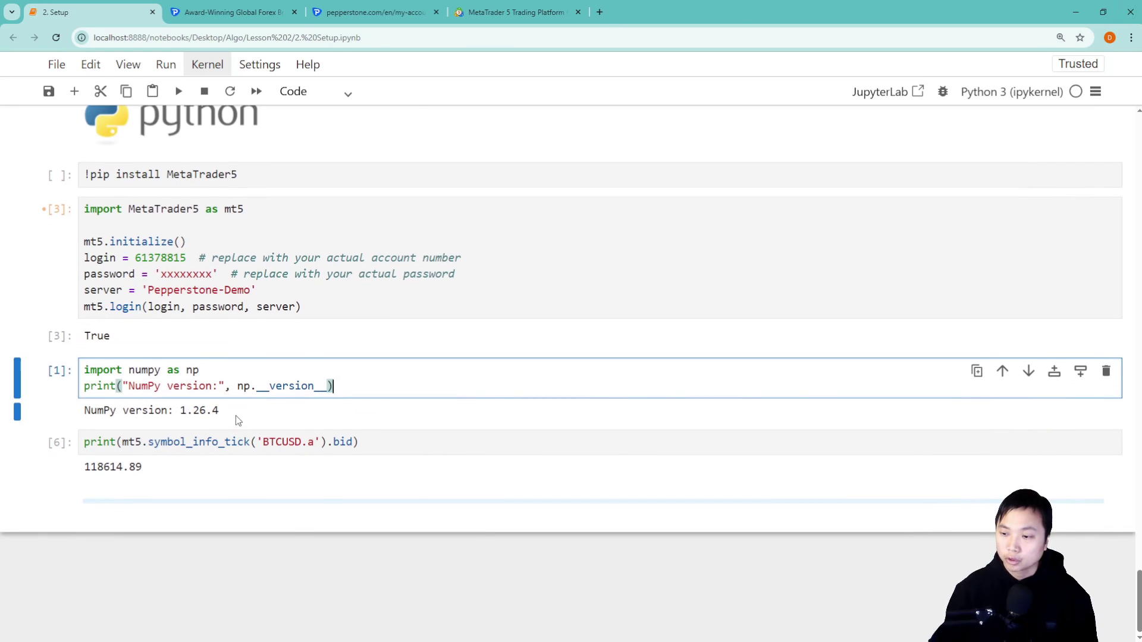
pyautogui.moveTo(238, 420); pyautogui.dragTo(81, 412)
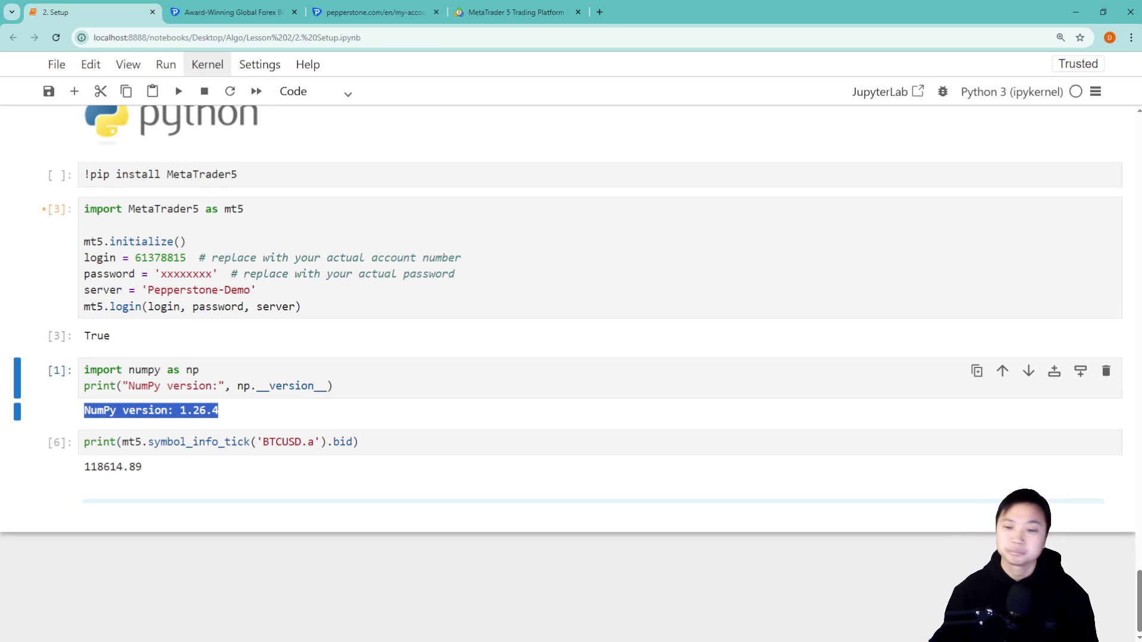
pyautogui.hotkey('alt', 'Tab')
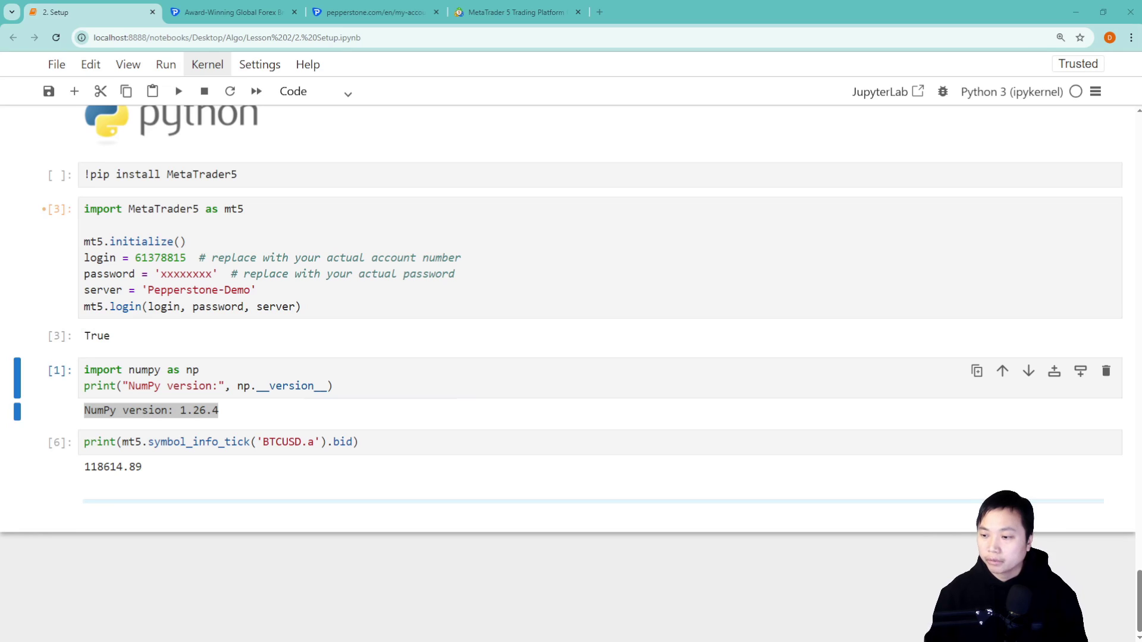
pyautogui.click(374, 440)
pyautogui.click(334, 373)
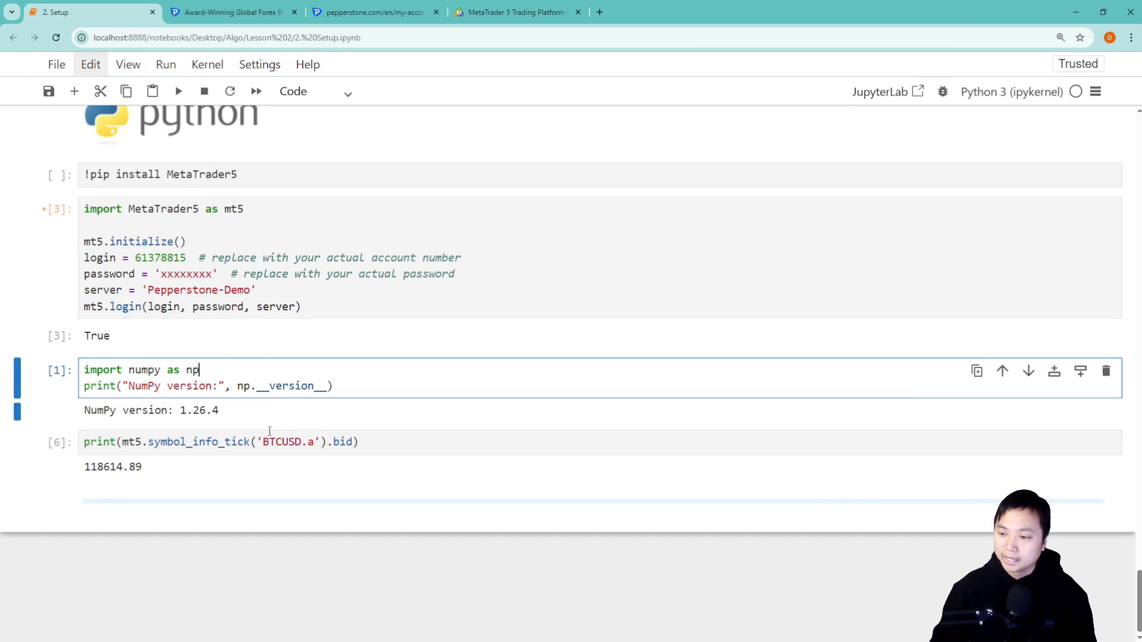
pyautogui.moveTo(264, 441); pyautogui.dragTo(314, 442)
pyautogui.click(394, 450)
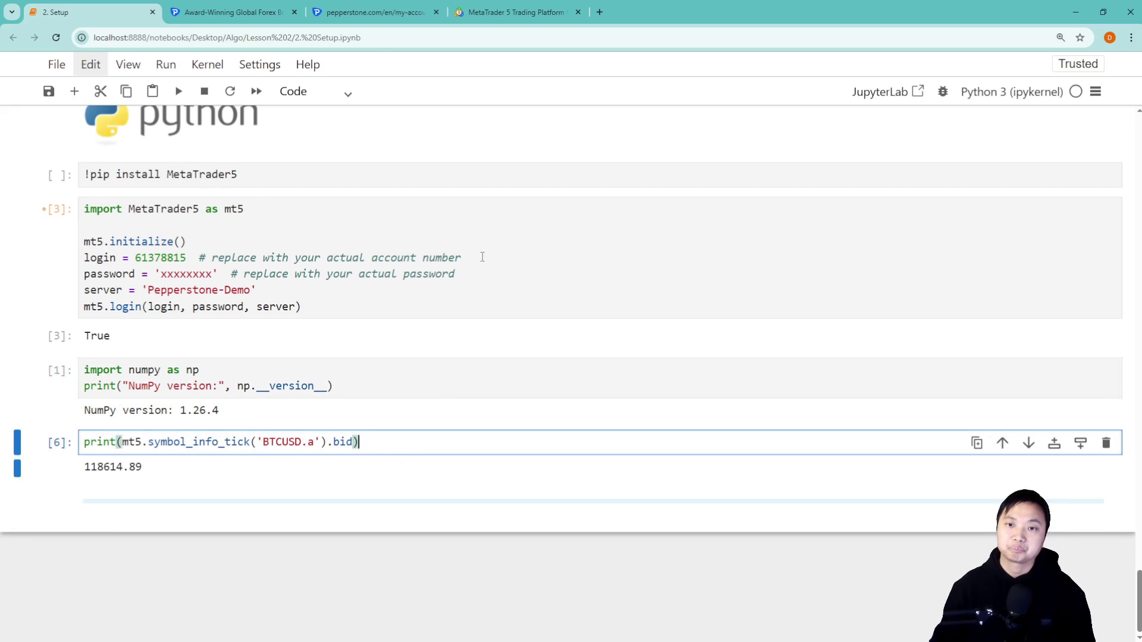